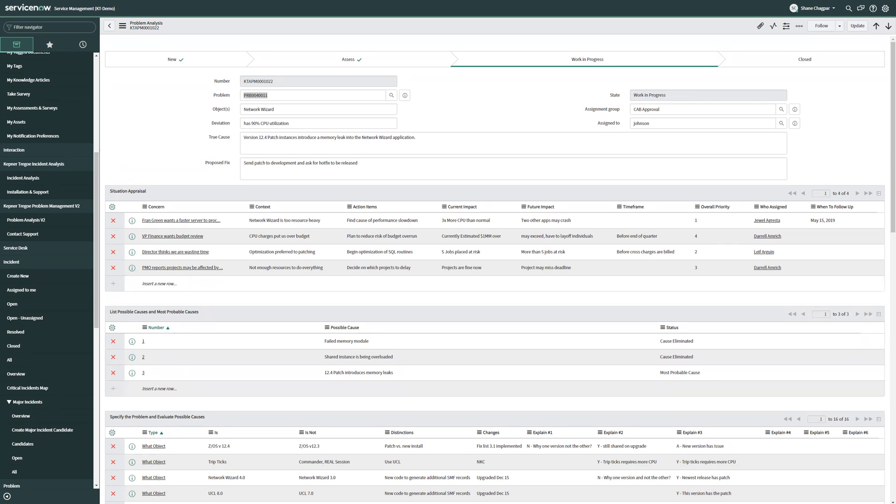
{"action": "left_click", "coordinate": [164, 96]}
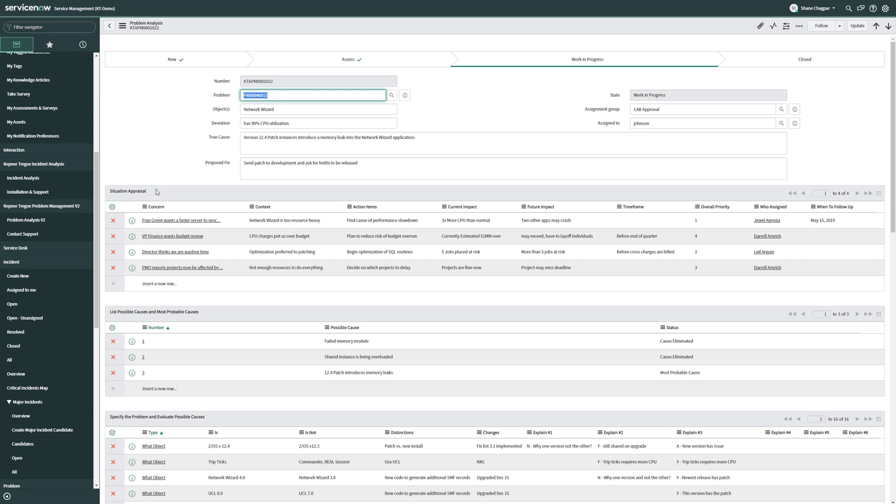
{"action": "left_click_drag", "start_coordinate": [156, 189], "coordinate": [108, 194]}
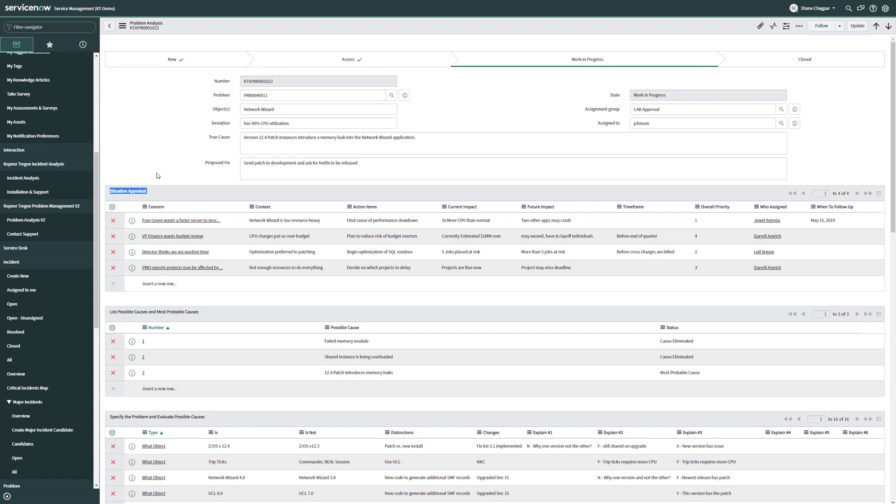
{"action": "scroll", "coordinate": [157, 176], "scroll_direction": "down", "scroll_amount": 4}
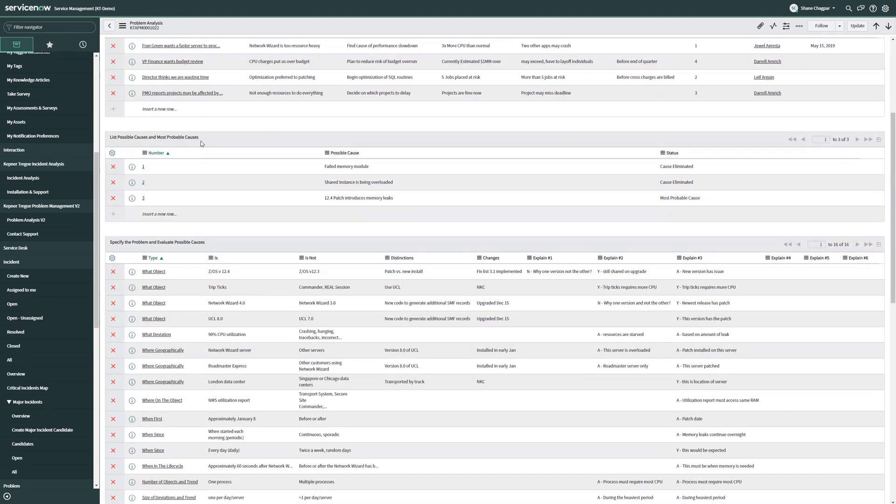
{"action": "left_click_drag", "start_coordinate": [201, 139], "coordinate": [110, 139]}
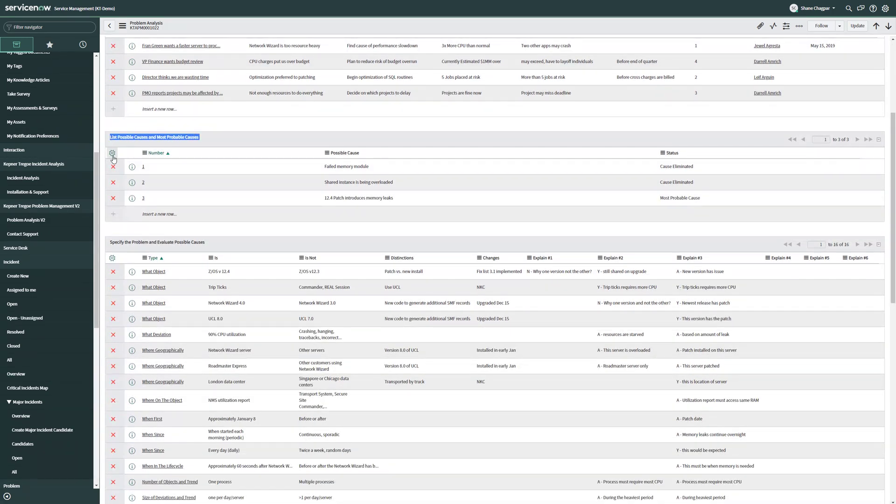
{"action": "left_click", "coordinate": [201, 140]}
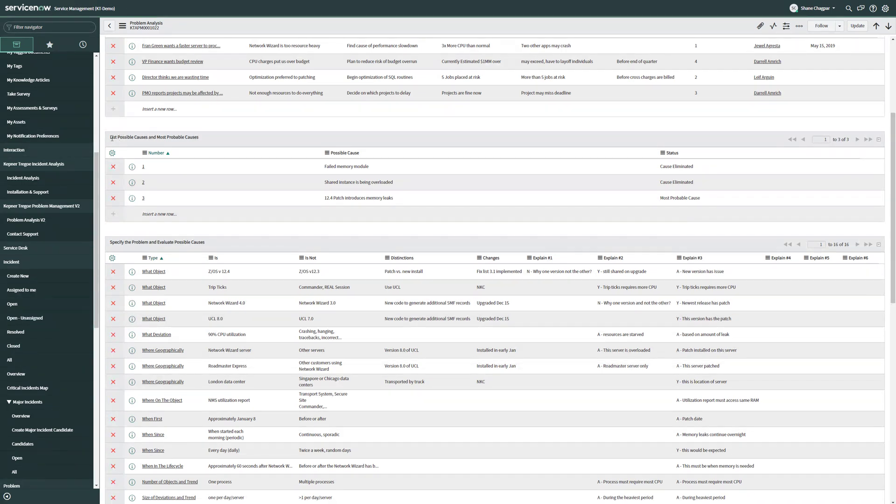
{"action": "scroll", "coordinate": [112, 138], "scroll_direction": "up", "scroll_amount": 4}
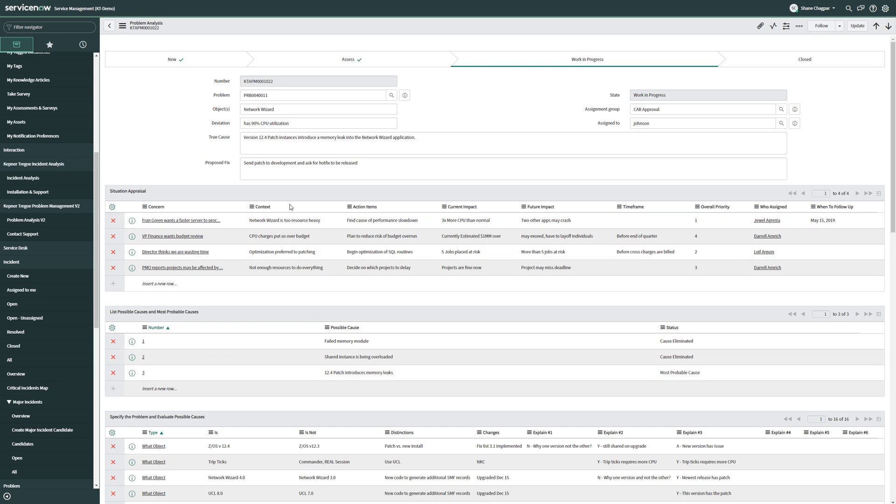
{"action": "triple_click", "coordinate": [252, 123]}
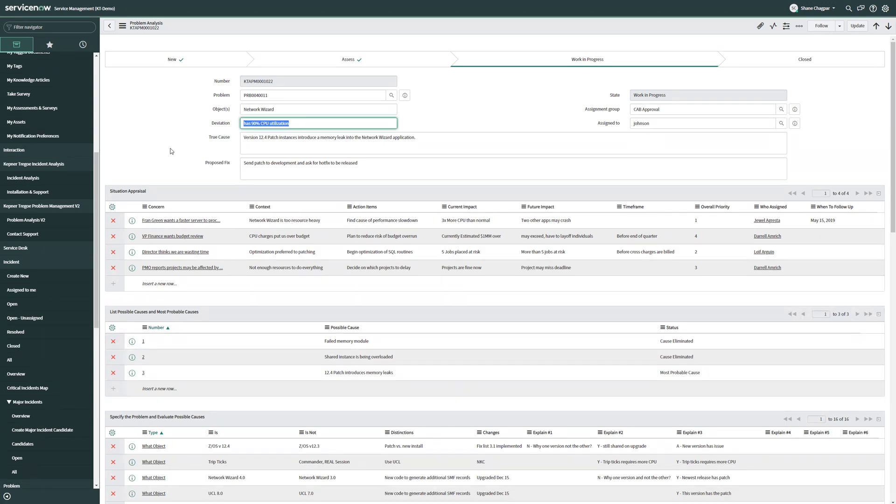
{"action": "key", "text": "Tab"}
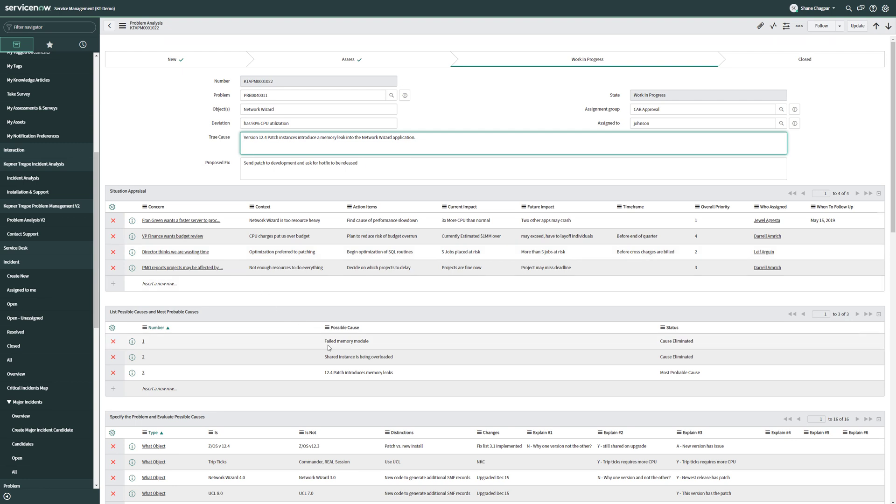
{"action": "double_click", "coordinate": [328, 346]}
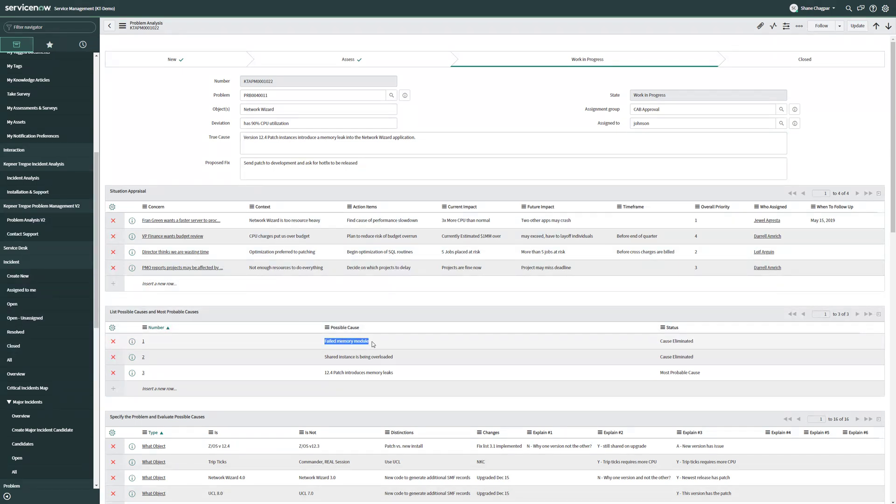
{"action": "double_click", "coordinate": [345, 357]}
{"action": "double_click", "coordinate": [327, 373]}
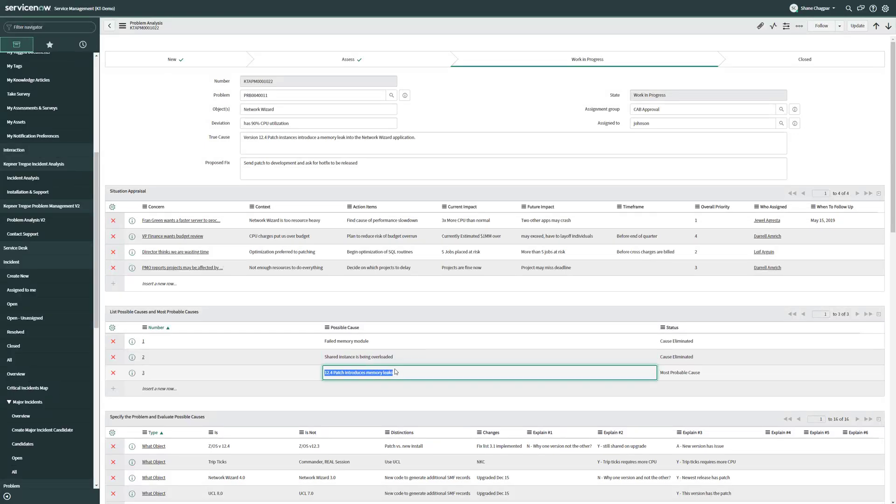
{"action": "key", "text": "End"}
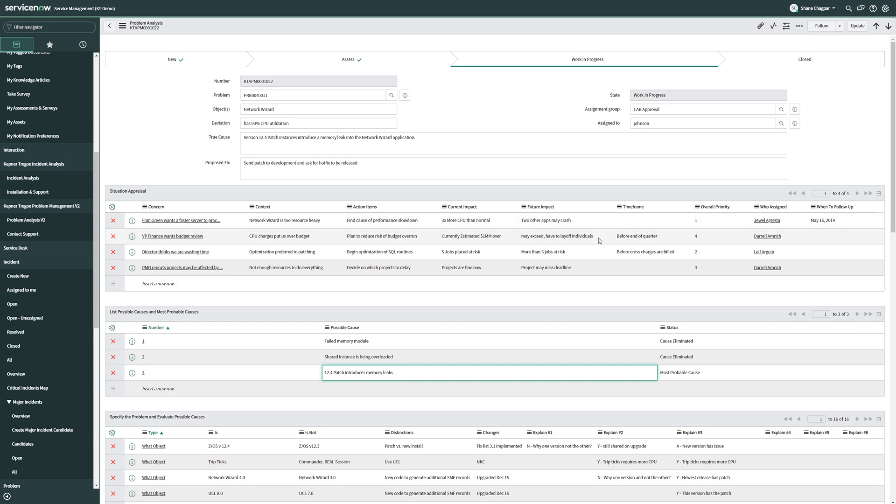
{"action": "scroll", "coordinate": [135, 292], "scroll_direction": "down", "scroll_amount": 1}
{"action": "scroll", "coordinate": [136, 291], "scroll_direction": "down", "scroll_amount": 5}
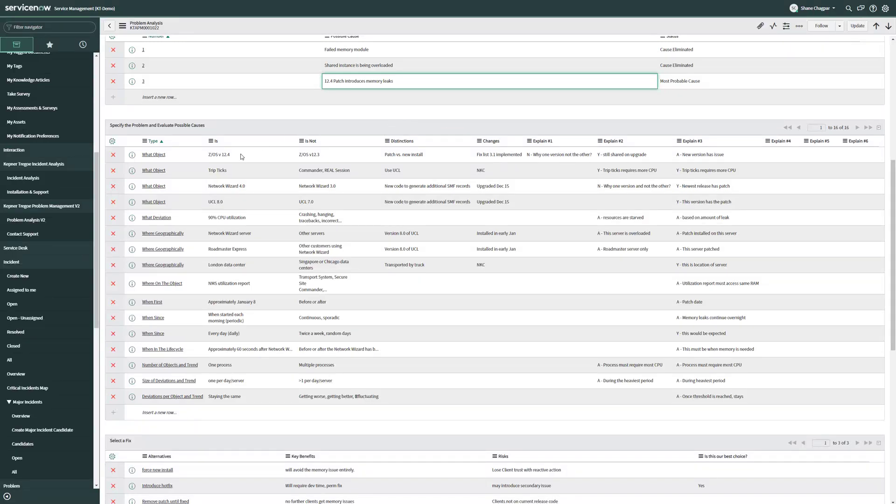
{"action": "double_click", "coordinate": [222, 156]}
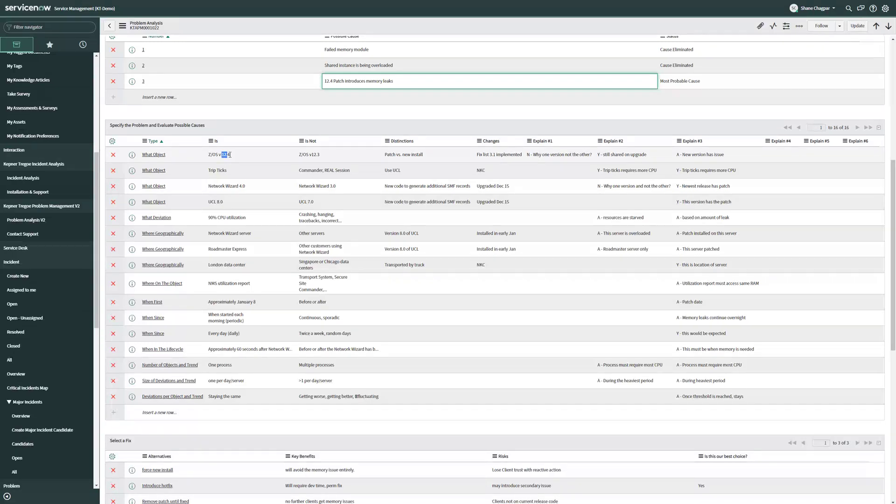
{"action": "double_click", "coordinate": [314, 154]}
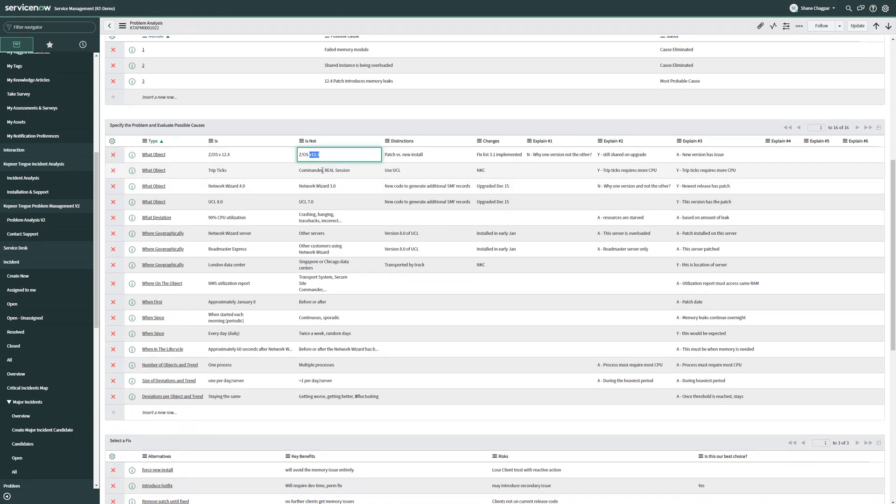
{"action": "double_click", "coordinate": [215, 154]}
{"action": "left_click_drag", "start_coordinate": [216, 154], "coordinate": [284, 172]}
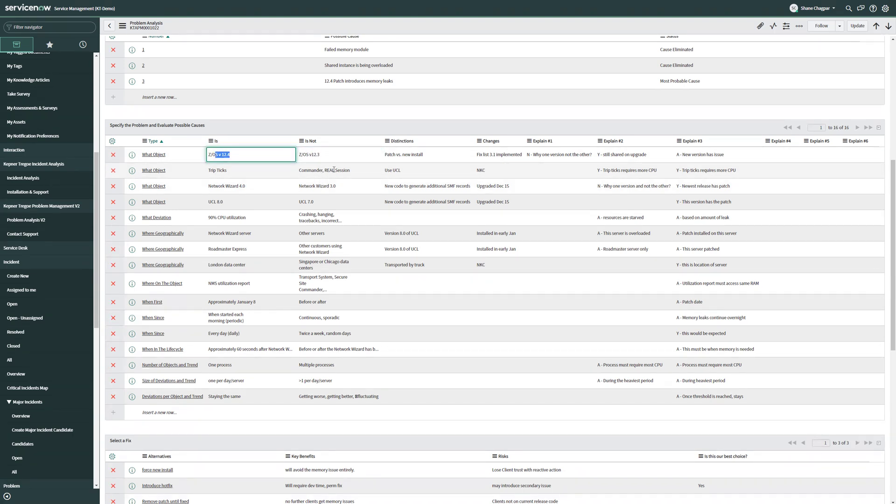
{"action": "double_click", "coordinate": [400, 154]}
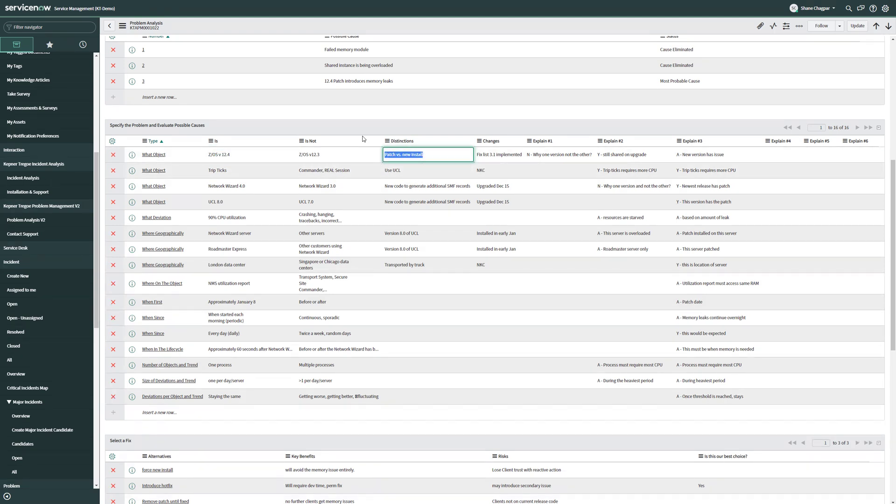
{"action": "key", "text": "End"}
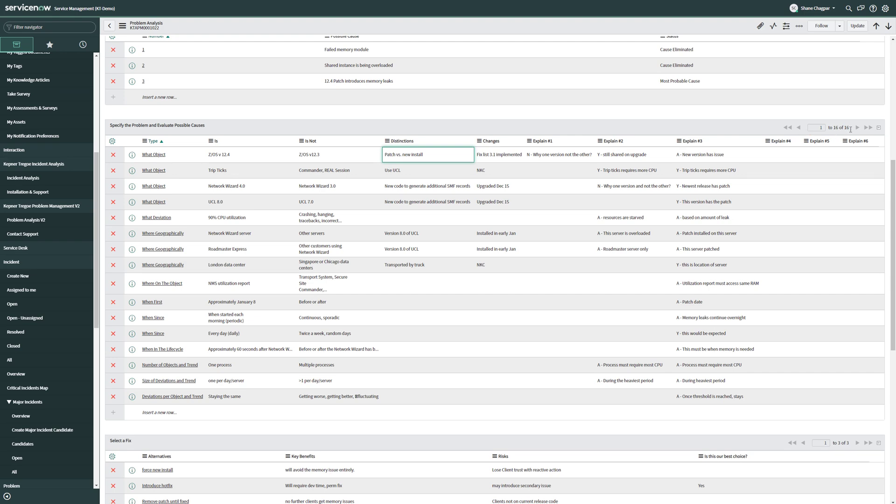
{"action": "scroll", "coordinate": [360, 146], "scroll_direction": "up", "scroll_amount": 3}
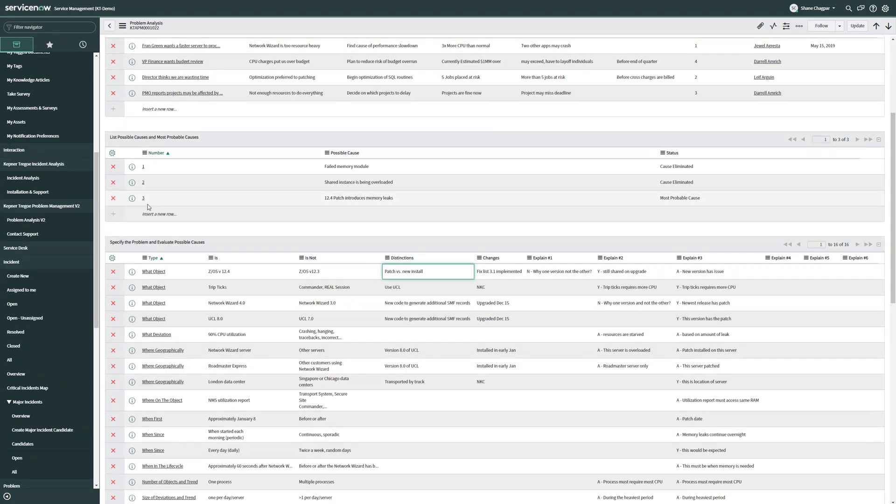
{"action": "scroll", "coordinate": [589, 217], "scroll_direction": "down", "scroll_amount": 3}
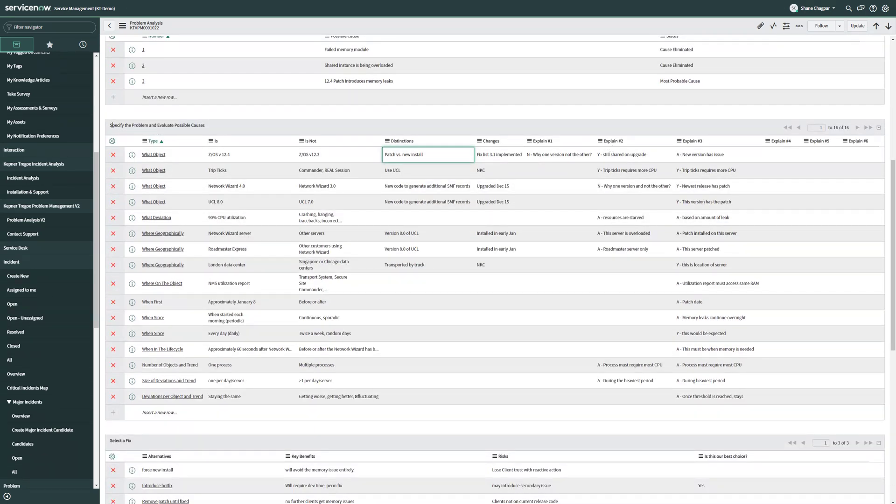
{"action": "left_click_drag", "start_coordinate": [113, 124], "coordinate": [208, 124]}
{"action": "scroll", "coordinate": [531, 157], "scroll_direction": "up", "scroll_amount": 2}
{"action": "scroll", "coordinate": [531, 154], "scroll_direction": "up", "scroll_amount": 1}
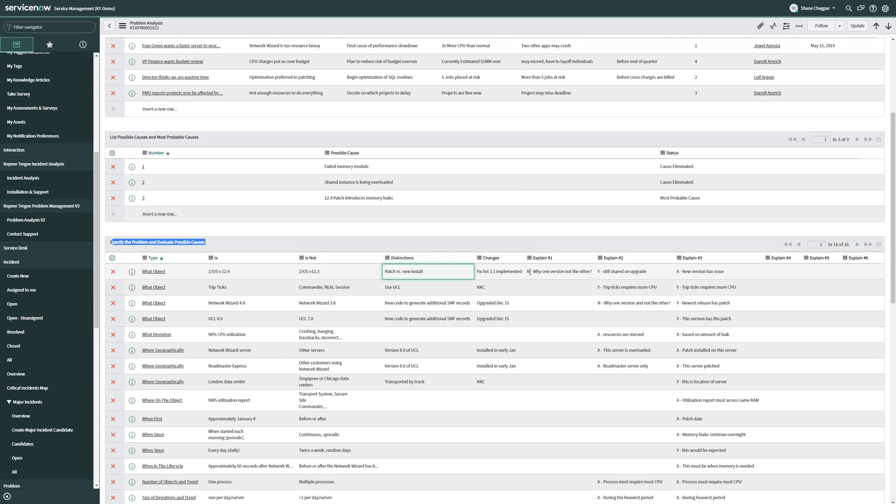
{"action": "left_click_drag", "start_coordinate": [591, 273], "coordinate": [527, 272]}
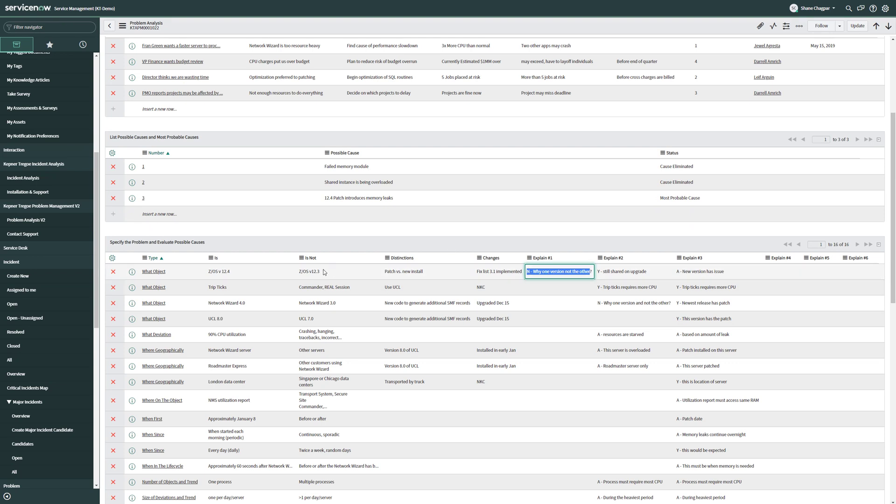
{"action": "left_click_drag", "start_coordinate": [325, 272], "coordinate": [314, 273]}
{"action": "left_click", "coordinate": [235, 272]}
{"action": "left_click_drag", "start_coordinate": [235, 272], "coordinate": [221, 272]}
{"action": "left_click", "coordinate": [223, 272]}
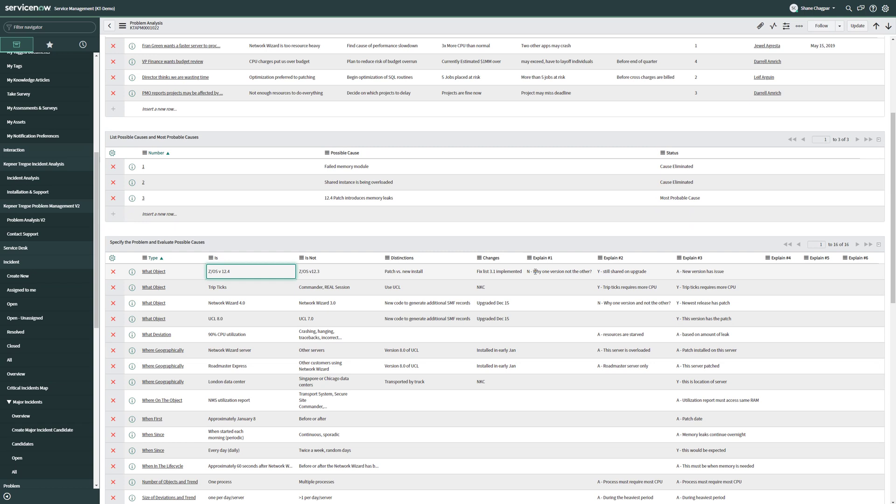
{"action": "left_click_drag", "start_coordinate": [533, 271], "coordinate": [594, 274]}
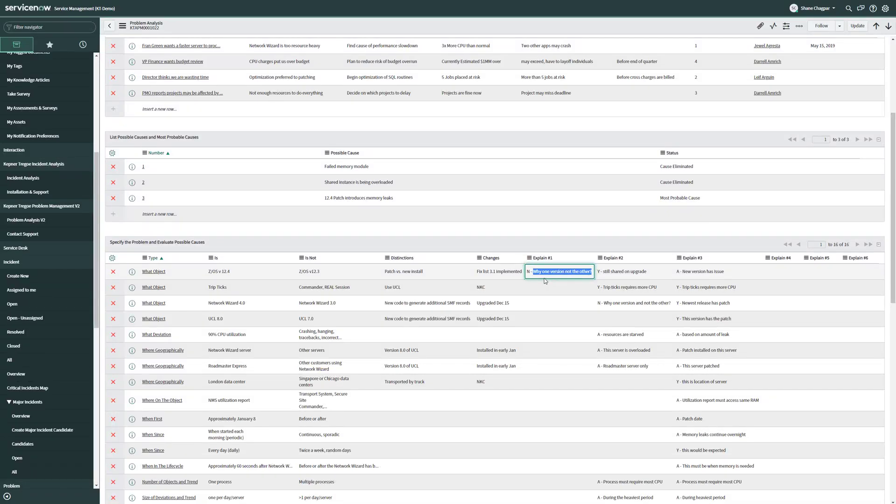
{"action": "scroll", "coordinate": [643, 224], "scroll_direction": "down", "scroll_amount": 2}
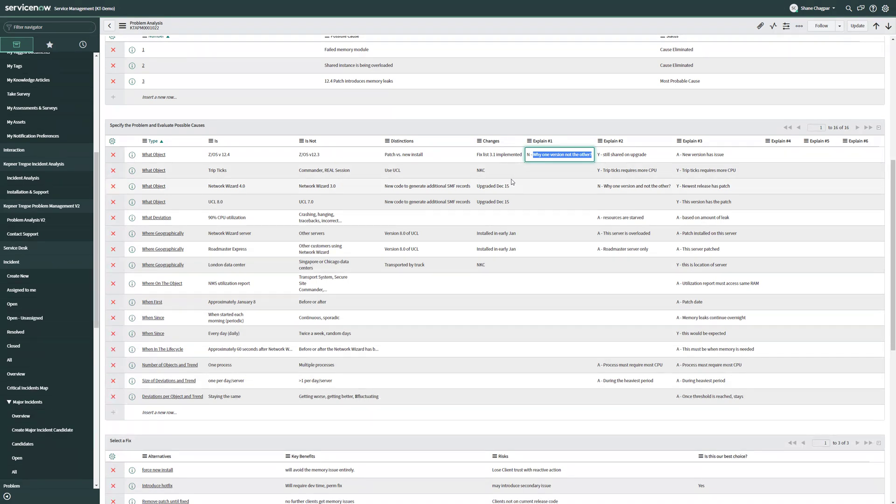
Scroll to the Select a Fix list, where 'Introduce hotfix' is the best choice, and highlight its heading.
{"action": "scroll", "coordinate": [450, 195], "scroll_direction": "up", "scroll_amount": 1}
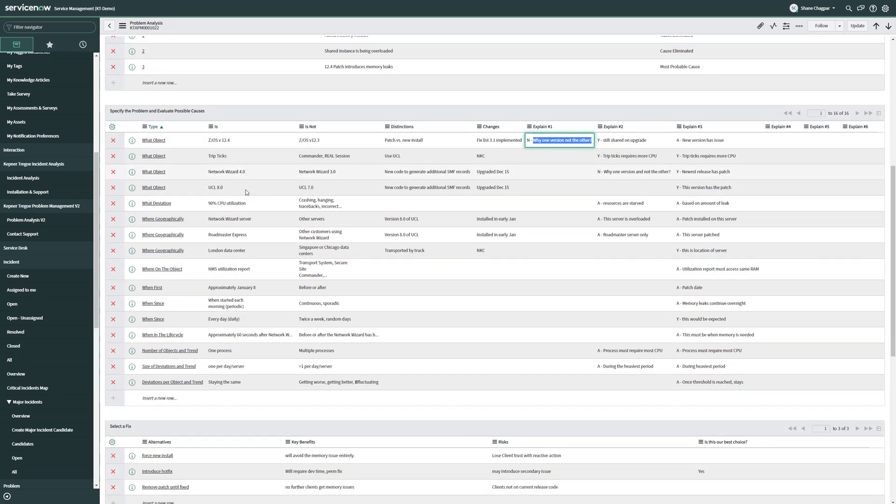
{"action": "scroll", "coordinate": [247, 192], "scroll_direction": "down", "scroll_amount": 5}
{"action": "left_click_drag", "start_coordinate": [109, 208], "coordinate": [143, 224]}
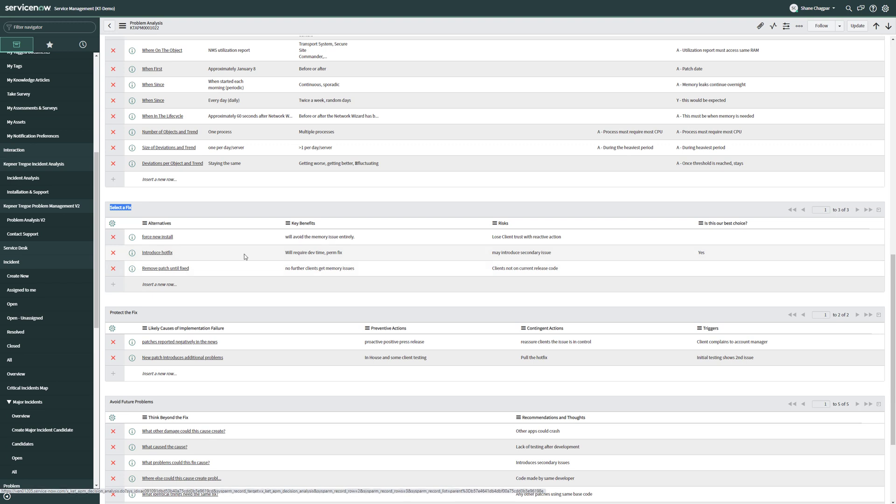
{"action": "left_click_drag", "start_coordinate": [723, 253], "coordinate": [127, 257]}
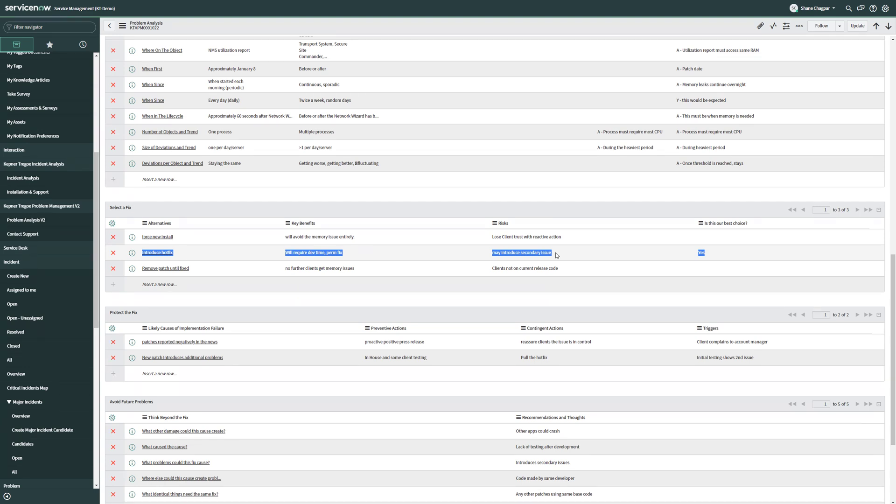
{"action": "double_click", "coordinate": [557, 255]}
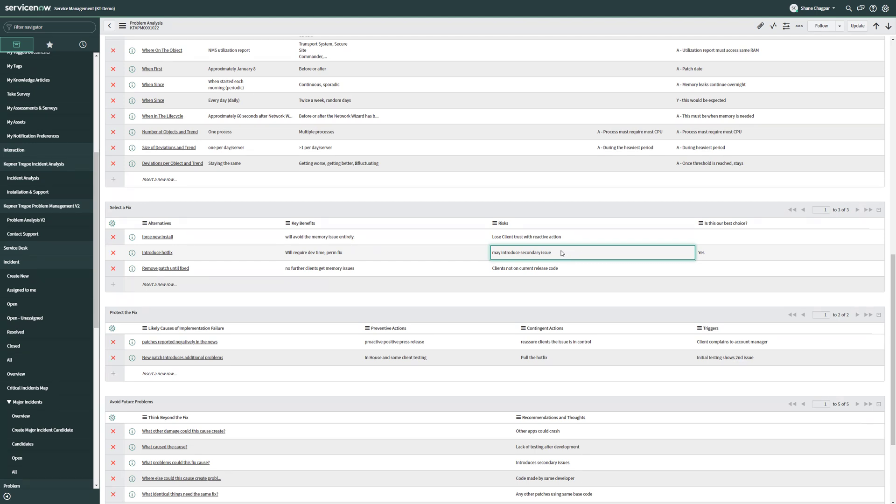
{"action": "scroll", "coordinate": [356, 223], "scroll_direction": "down", "scroll_amount": 1}
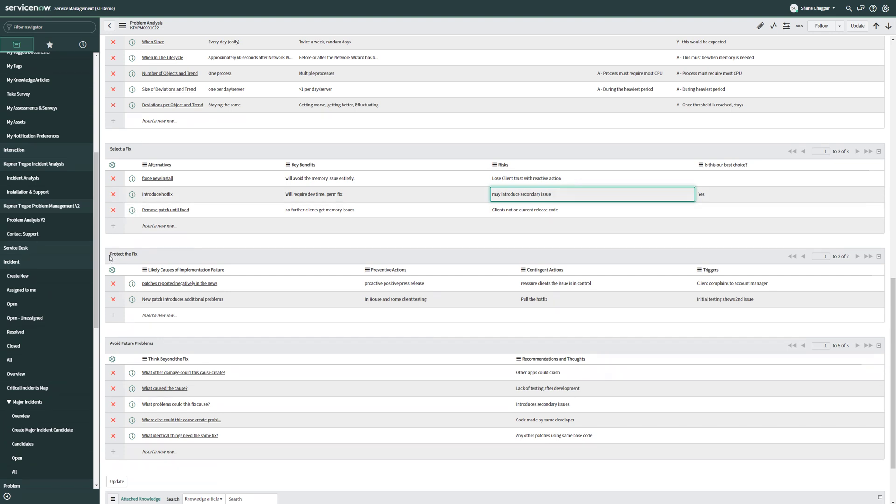
{"action": "left_click_drag", "start_coordinate": [111, 258], "coordinate": [150, 266]}
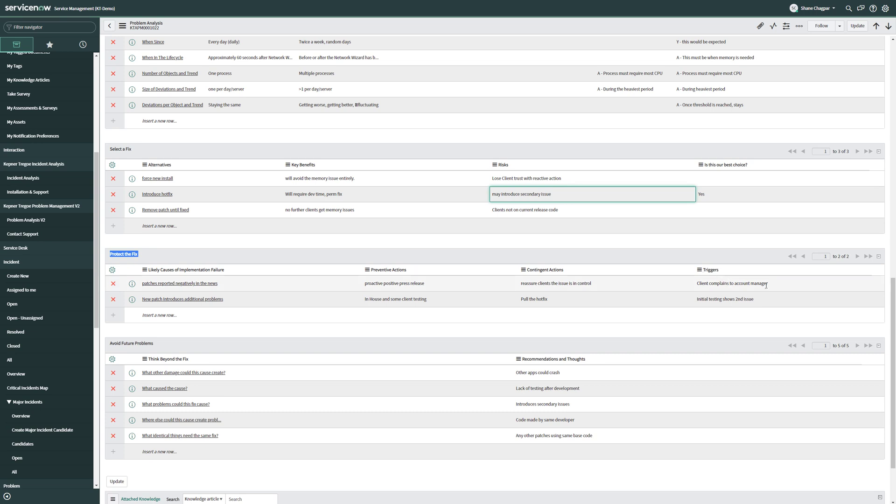
{"action": "left_click_drag", "start_coordinate": [697, 284], "coordinate": [766, 283]}
{"action": "double_click", "coordinate": [700, 284]}
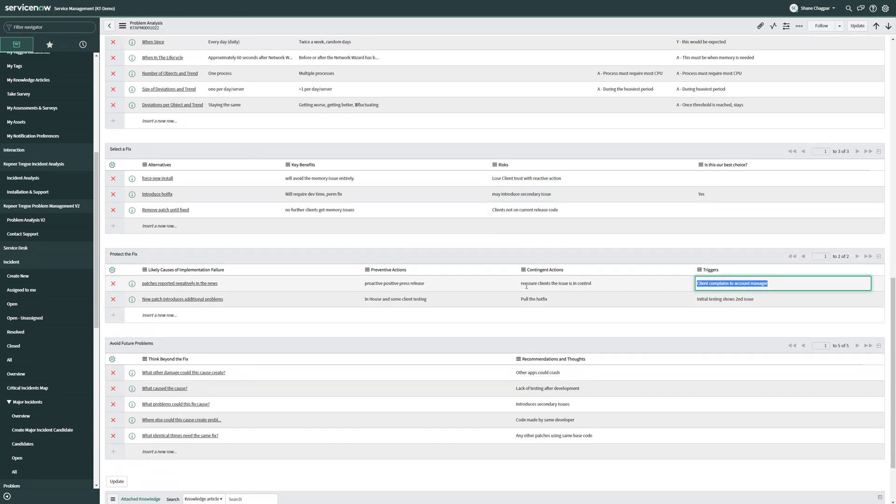
{"action": "left_click_drag", "start_coordinate": [522, 284], "coordinate": [601, 287]}
{"action": "double_click", "coordinate": [601, 287]}
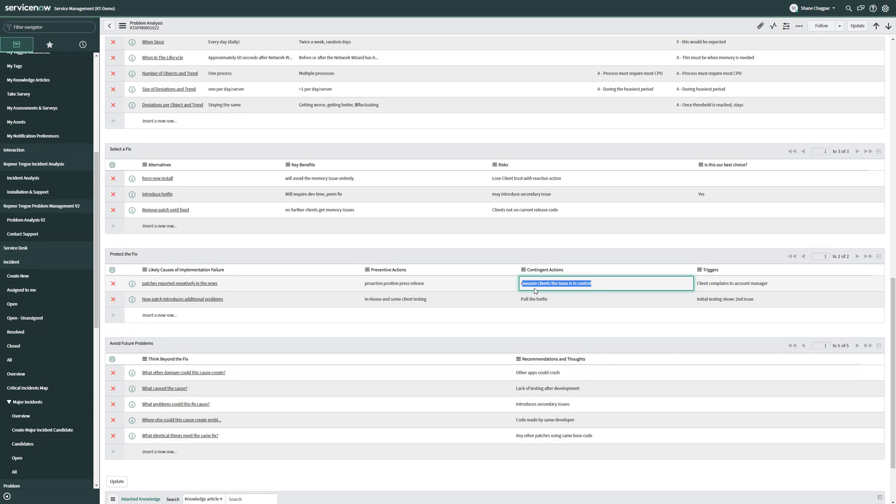
{"action": "scroll", "coordinate": [140, 285], "scroll_direction": "down", "scroll_amount": 3}
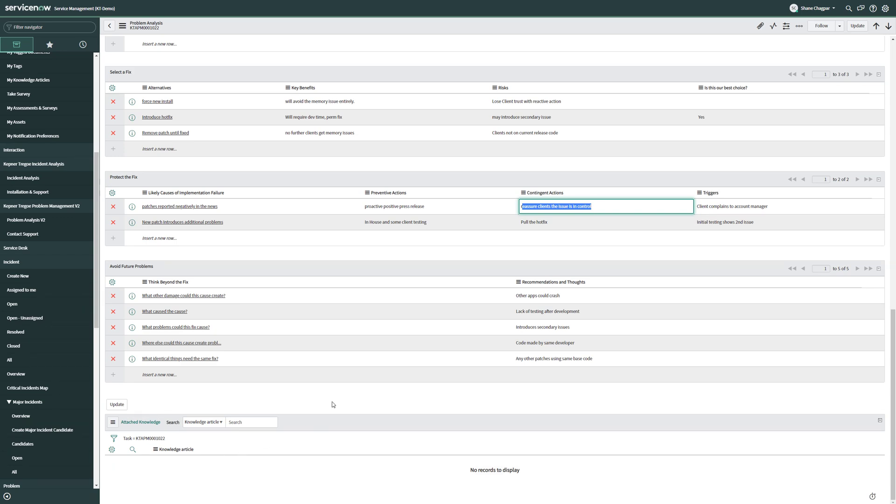
{"action": "scroll", "coordinate": [335, 402], "scroll_direction": "up", "scroll_amount": 20}
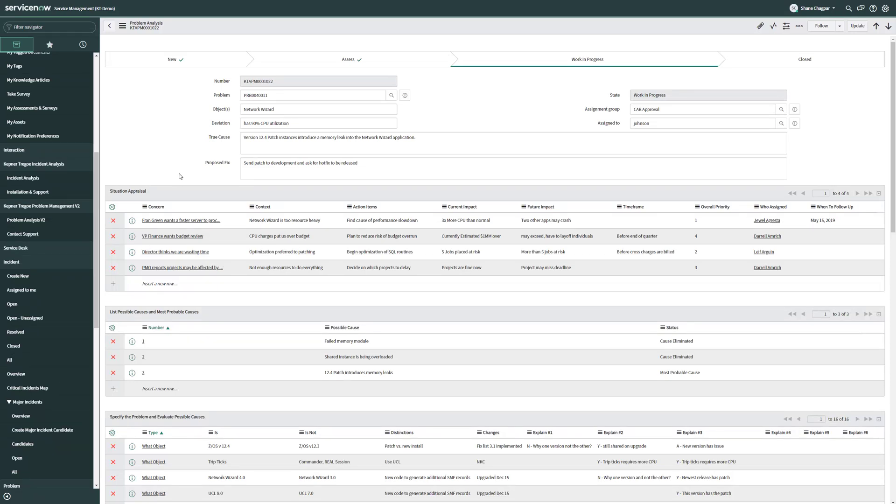
{"action": "scroll", "coordinate": [183, 181], "scroll_direction": "down", "scroll_amount": 4}
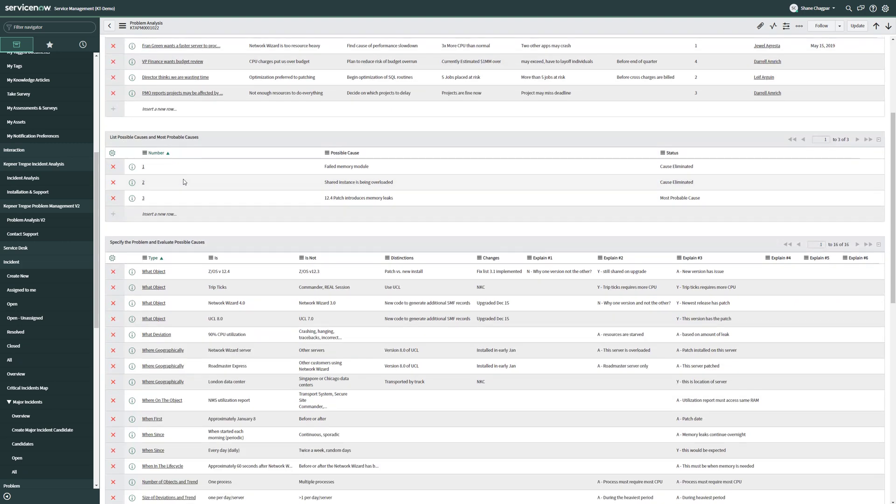
{"action": "scroll", "coordinate": [183, 181], "scroll_direction": "down", "scroll_amount": 4}
{"action": "scroll", "coordinate": [183, 181], "scroll_direction": "down", "scroll_amount": 2}
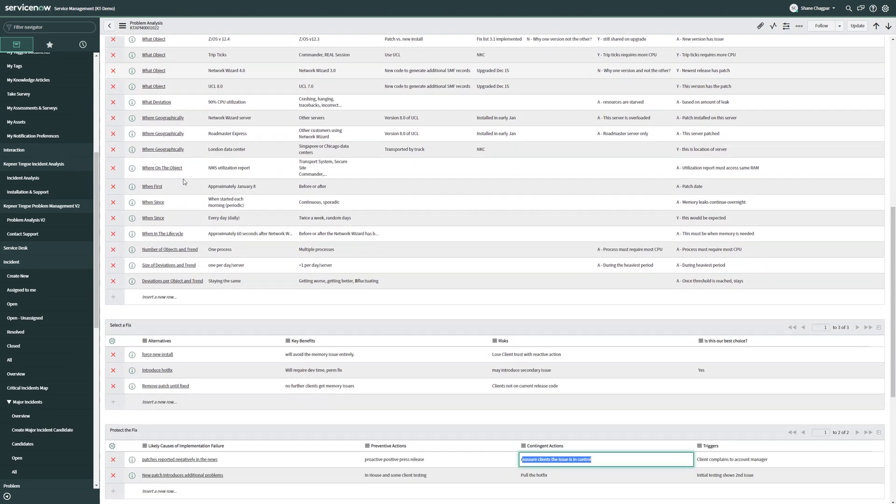